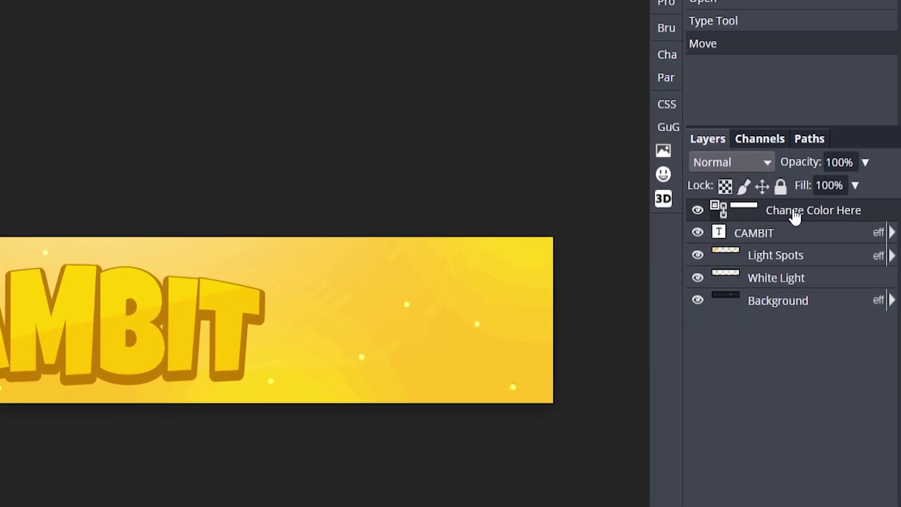
double_click(717, 210)
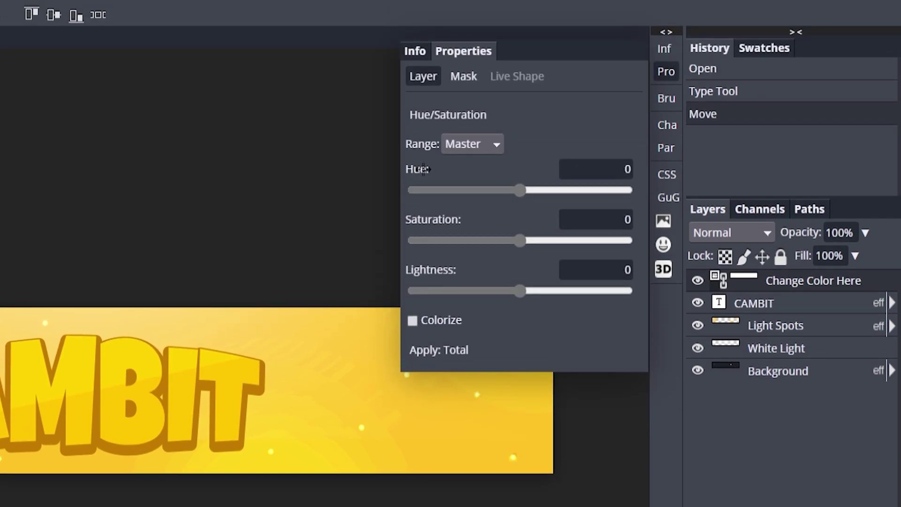
drag(520, 195, 507, 193)
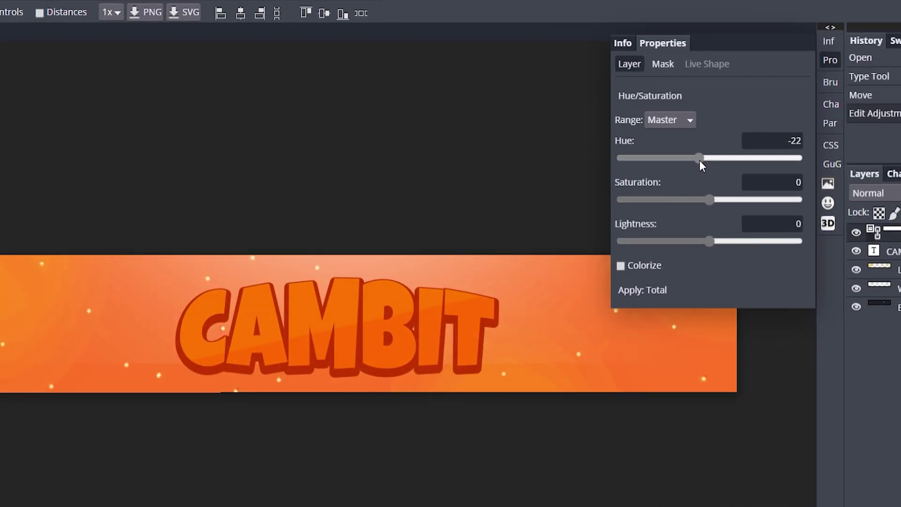
mouse_move(699, 161)
mouse_down()
mouse_move(612, 167)
mouse_move(818, 156)
mouse_move(655, 176)
mouse_move(629, 175)
mouse_move(828, 161)
mouse_move(613, 181)
mouse_move(787, 160)
mouse_move(854, 161)
mouse_move(710, 167)
mouse_up()
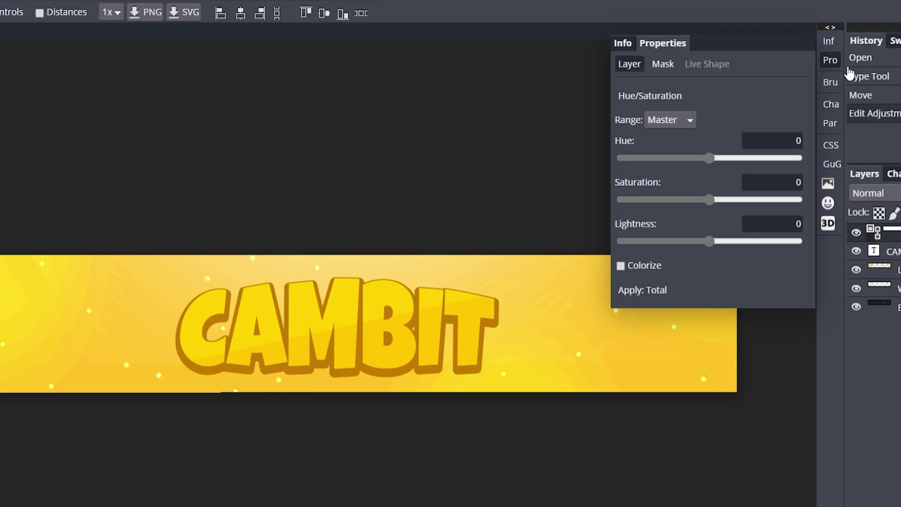
click(829, 59)
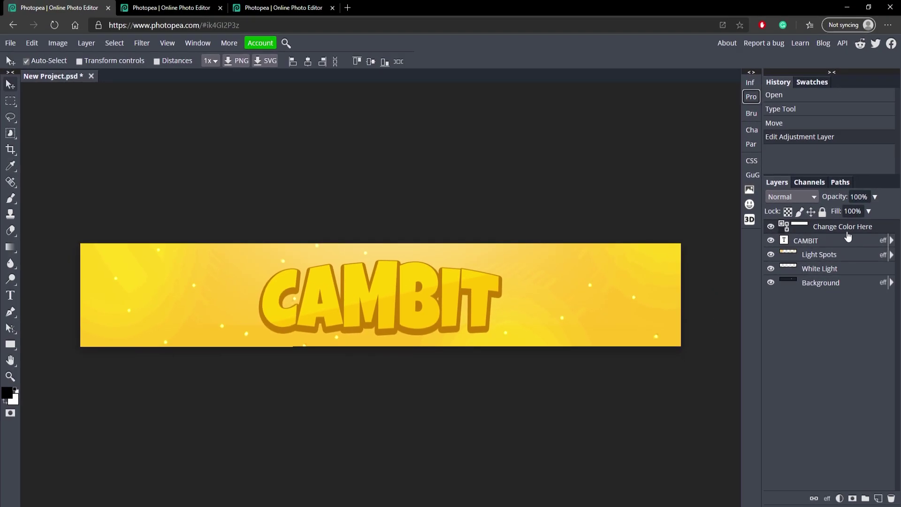
click(780, 83)
mouse_move(664, 170)
mouse_down()
mouse_move(620, 172)
mouse_move(659, 171)
mouse_up()
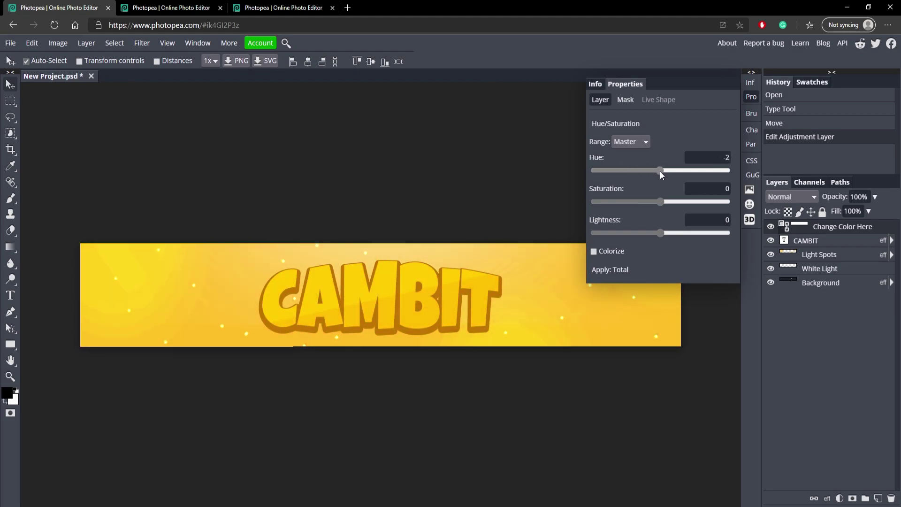
click(831, 241)
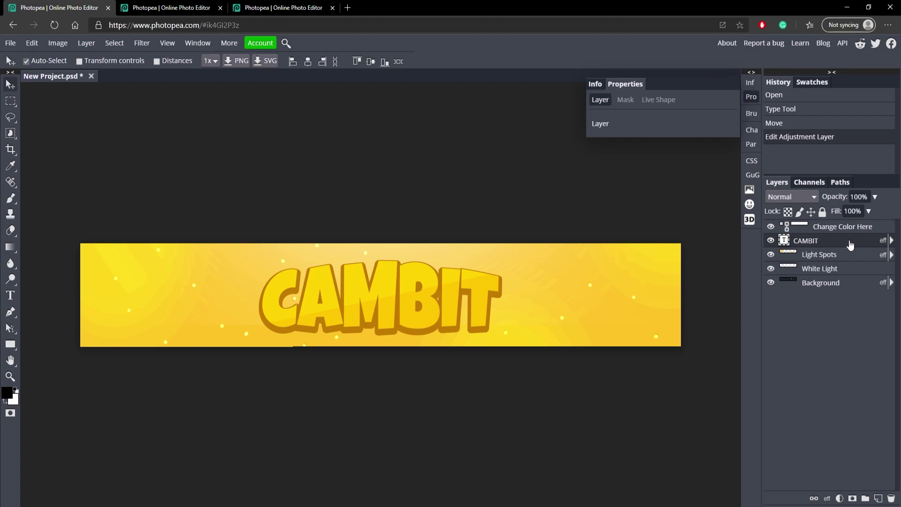
Change both CAMBIT Gradient Overlay stops from yellow to red.
double_click(850, 243)
drag(123, 150, 359, 87)
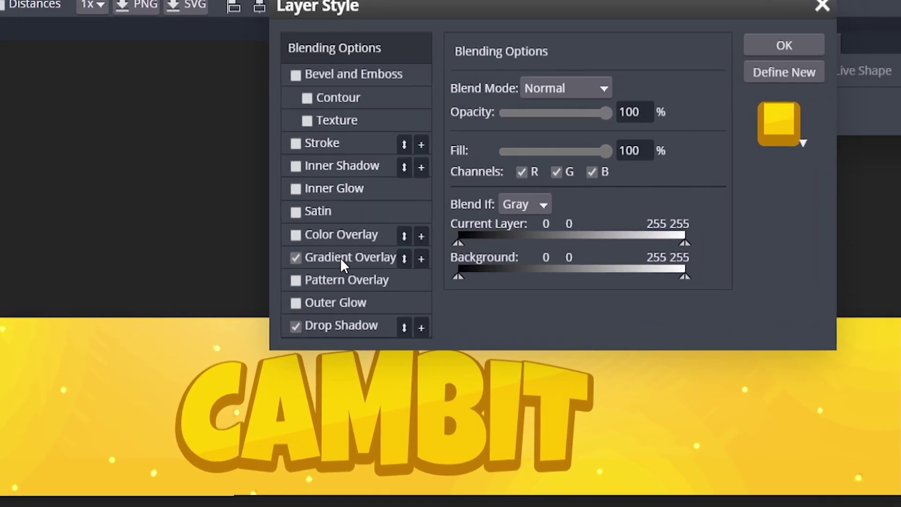
click(355, 209)
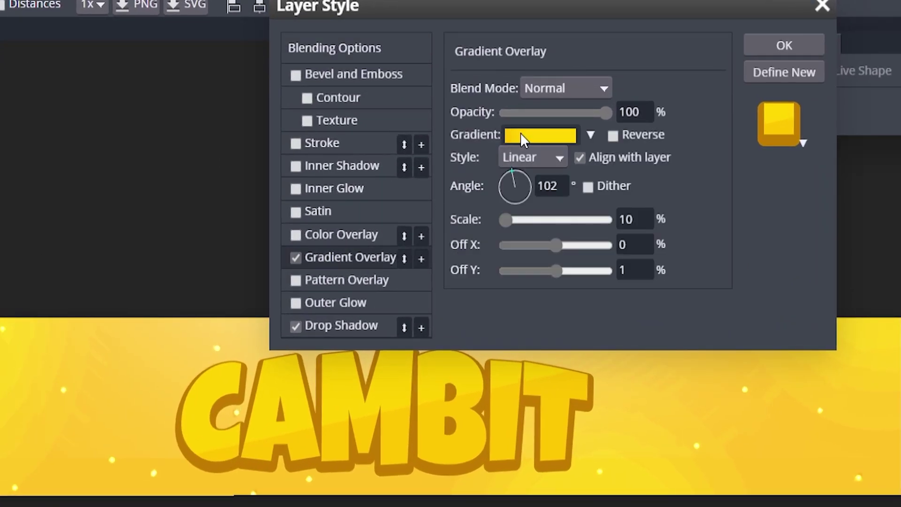
click(532, 134)
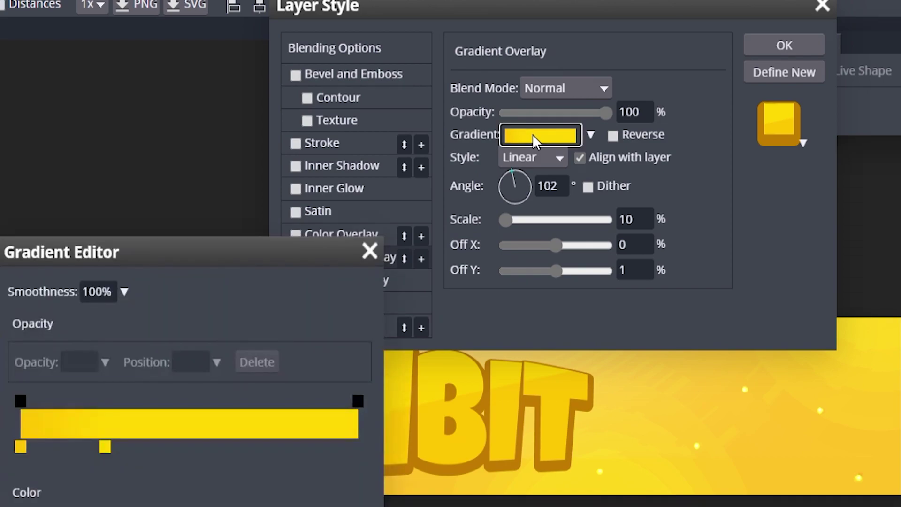
double_click(21, 446)
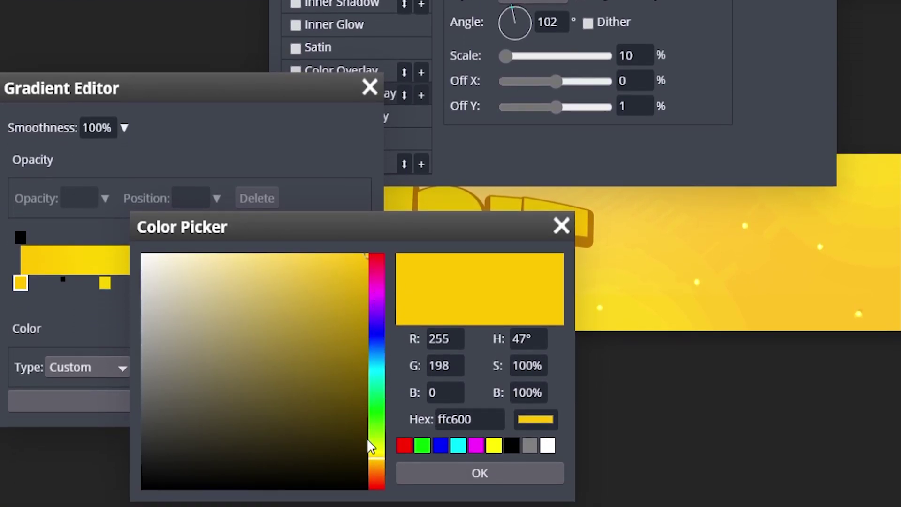
click(380, 258)
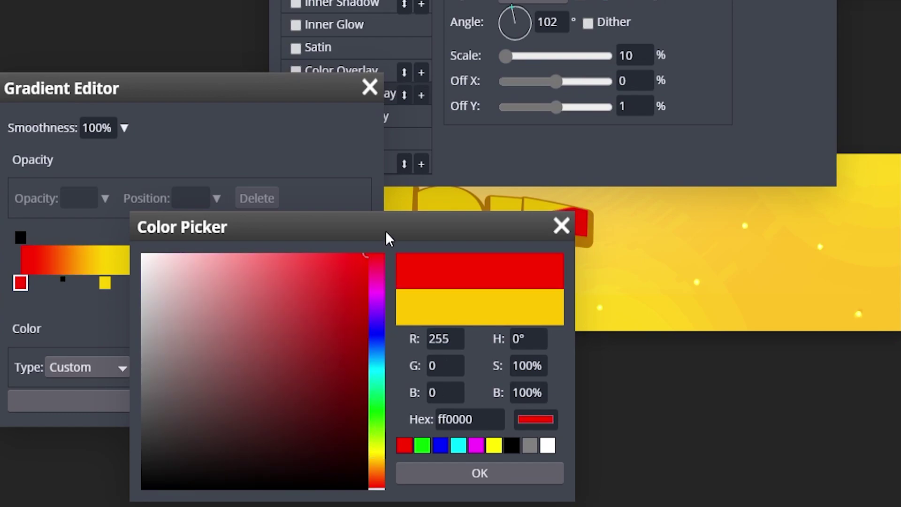
click(479, 470)
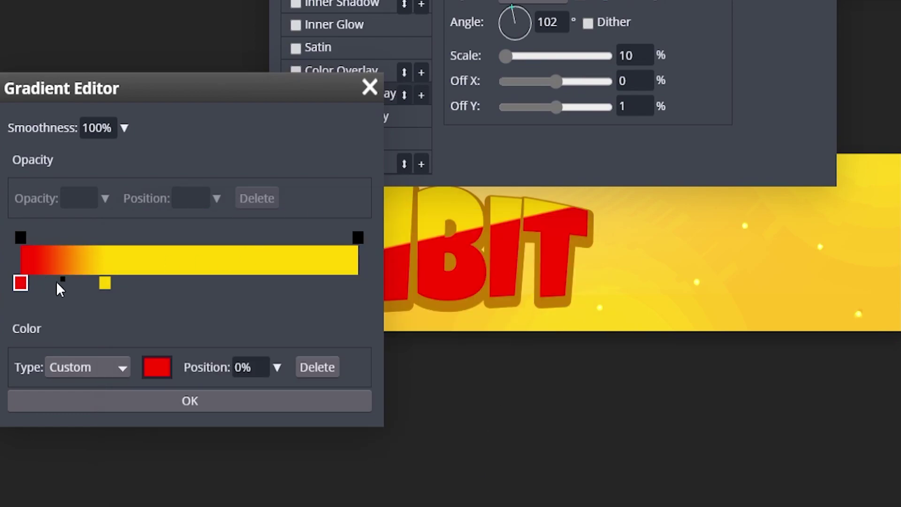
double_click(105, 283)
drag(393, 258, 381, 214)
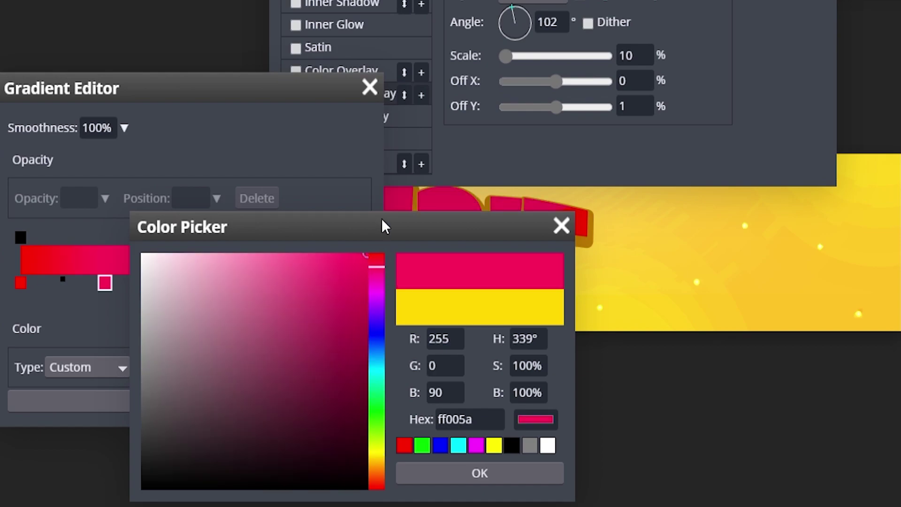
click(480, 479)
Fine-tune the gradient's left stop to a deep red and confirm the red gradient.
drag(114, 107, 0, 129)
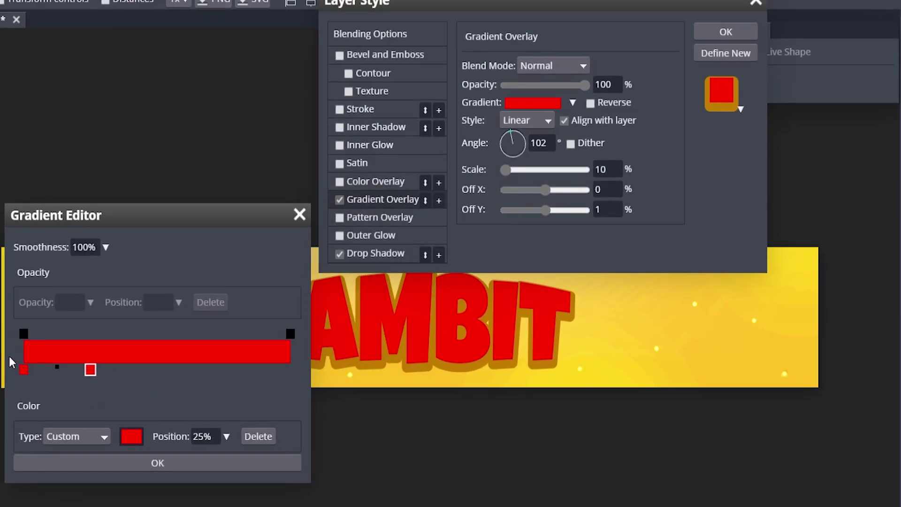
double_click(24, 369)
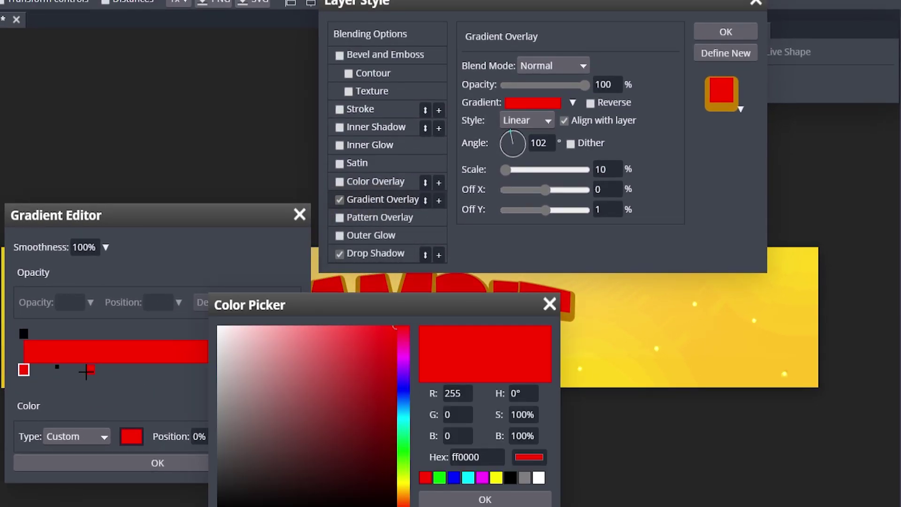
drag(367, 375, 395, 374)
drag(262, 305, 692, 302)
mouse_move(826, 370)
mouse_down()
mouse_move(852, 347)
mouse_move(854, 357)
mouse_up()
click(874, 498)
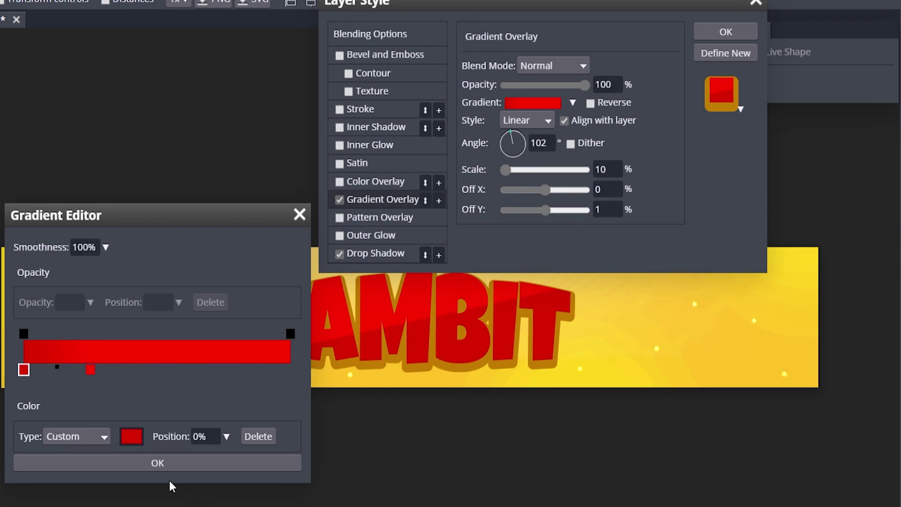
click(150, 463)
Set the CAMBIT drop shadow colour to dark red and apply the layer styles.
click(379, 254)
click(601, 66)
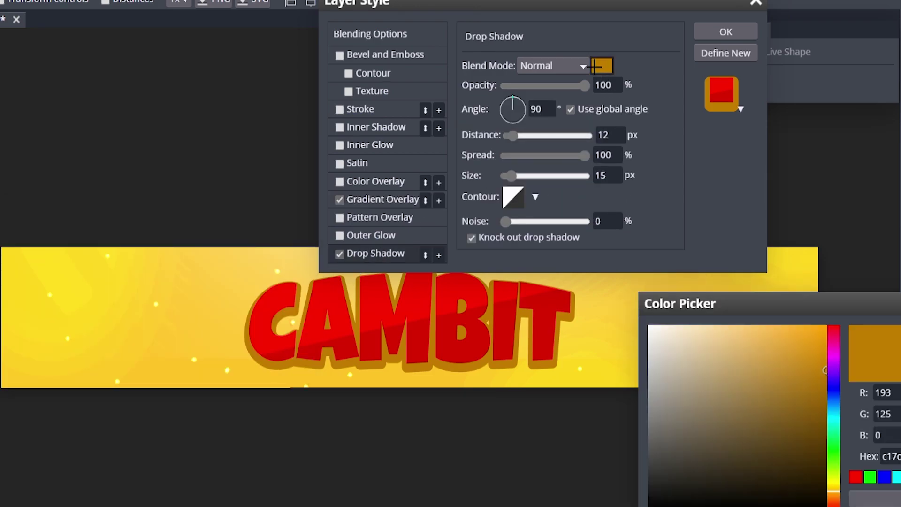
drag(835, 353, 830, 304)
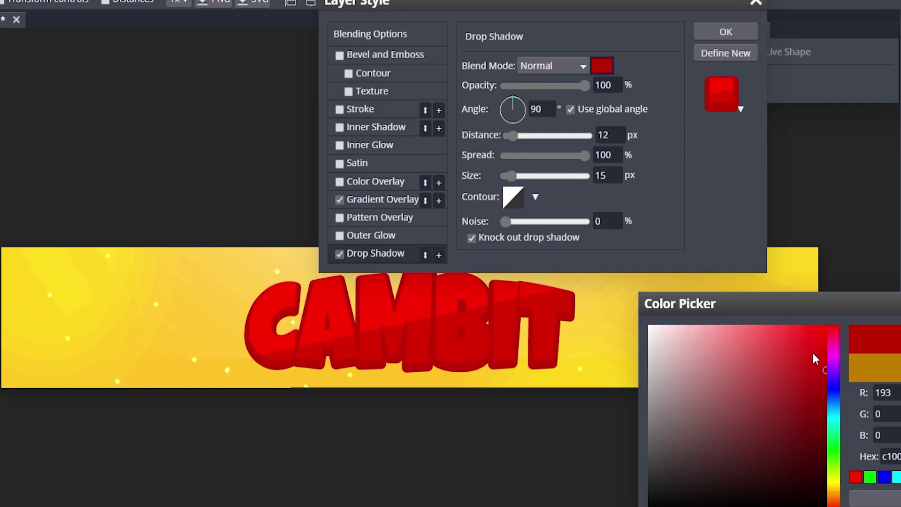
drag(867, 392, 862, 392)
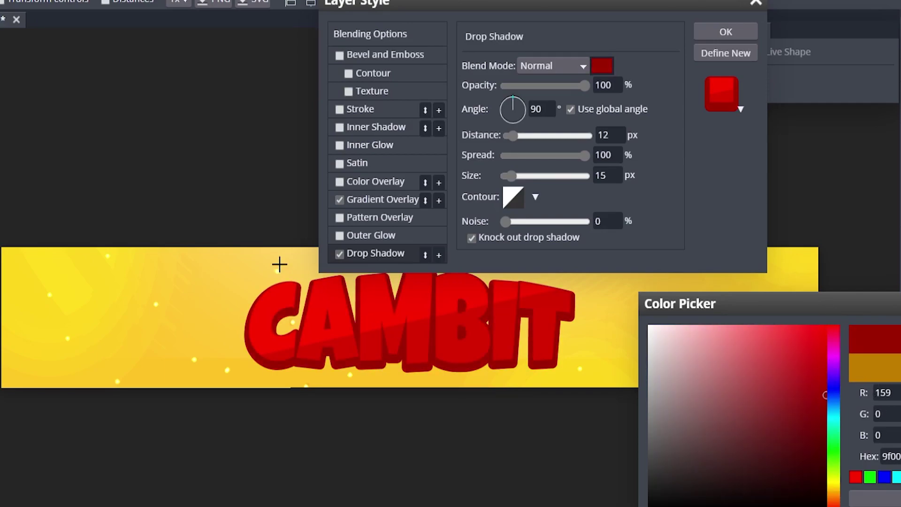
key(Return)
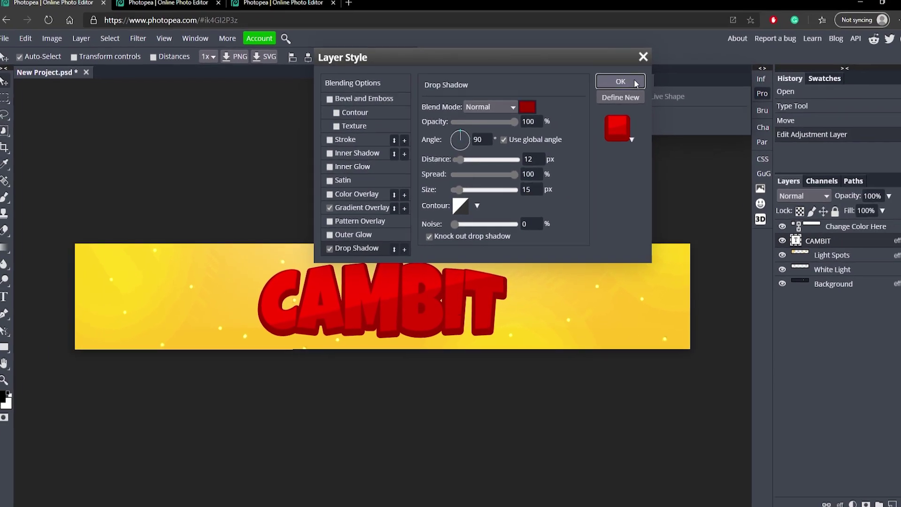
click(726, 32)
Change the Light Spots layer's colour overlay to red.
double_click(852, 260)
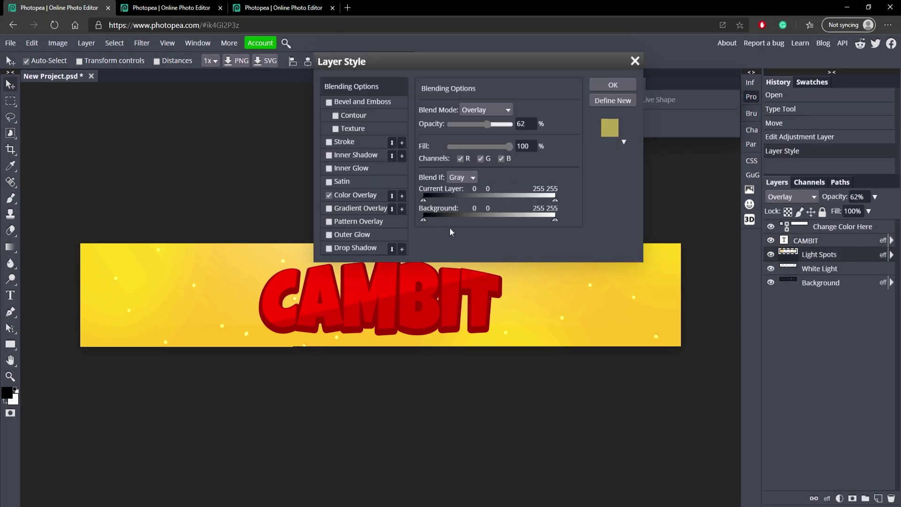
click(353, 196)
click(553, 124)
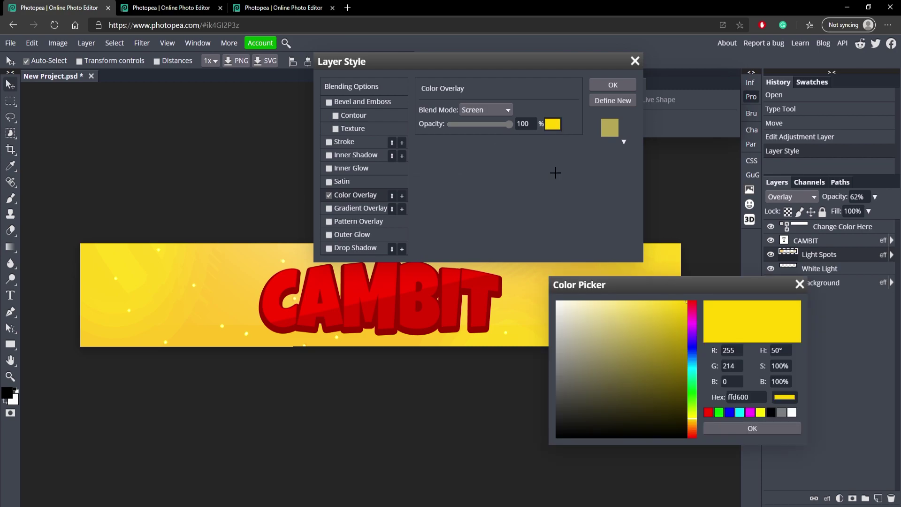
drag(695, 321, 693, 298)
click(752, 429)
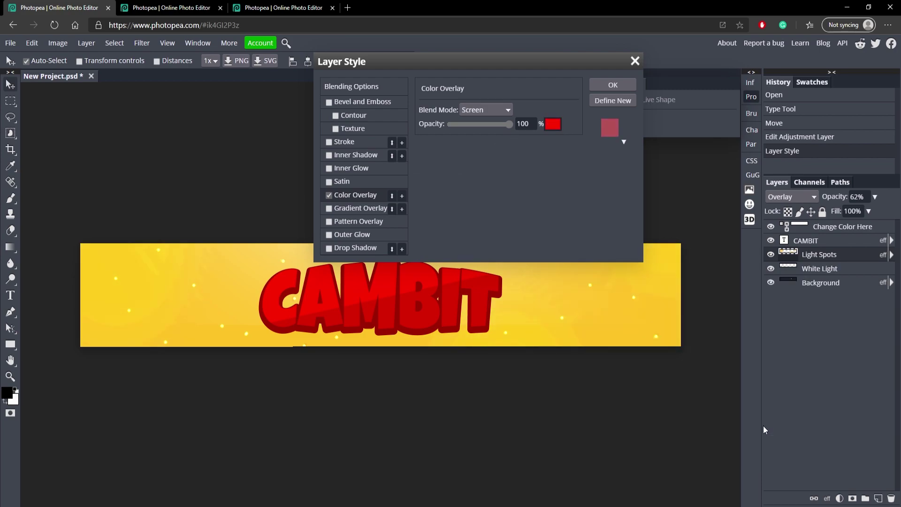
click(613, 85)
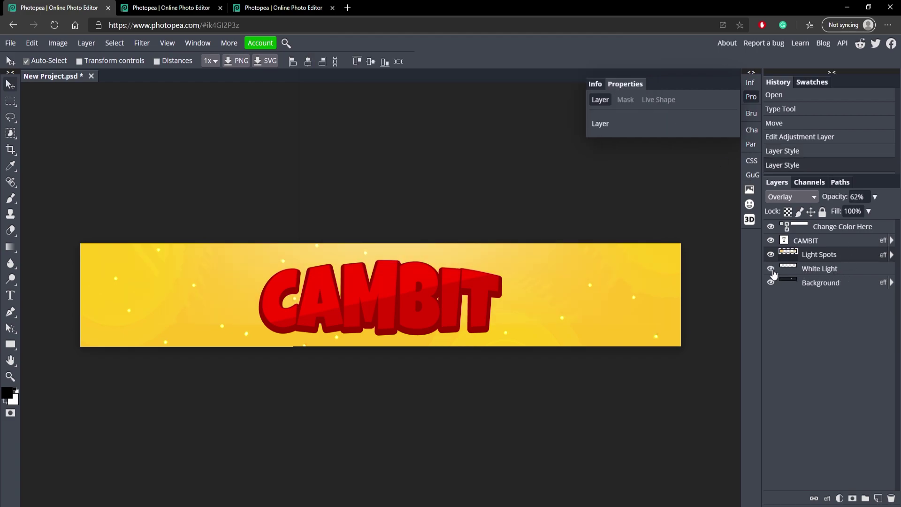
Turn the Background layer's colour overlay red (ff0000), then reselect the Background layer.
double_click(864, 286)
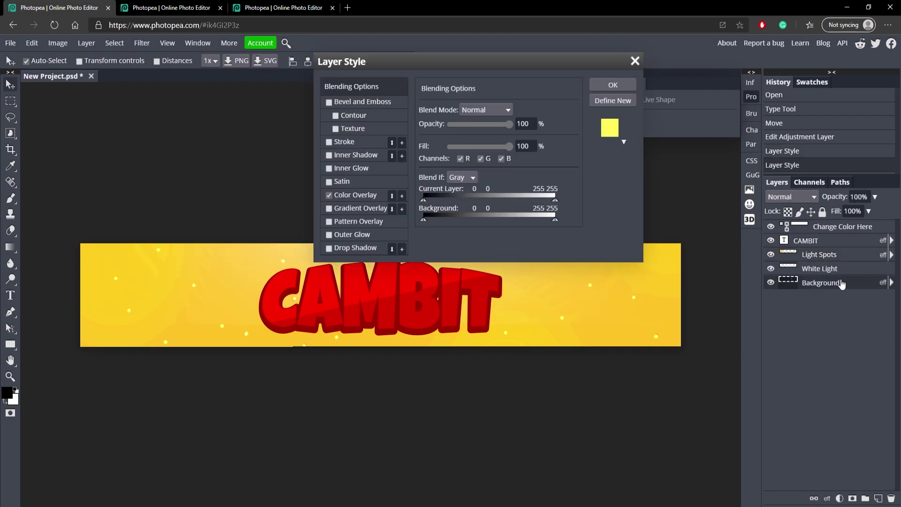
click(360, 198)
click(550, 123)
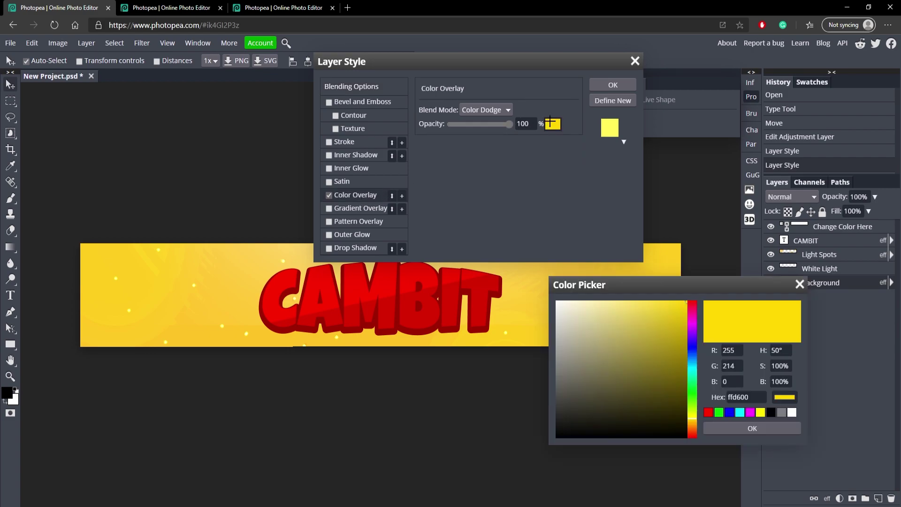
drag(686, 308, 692, 286)
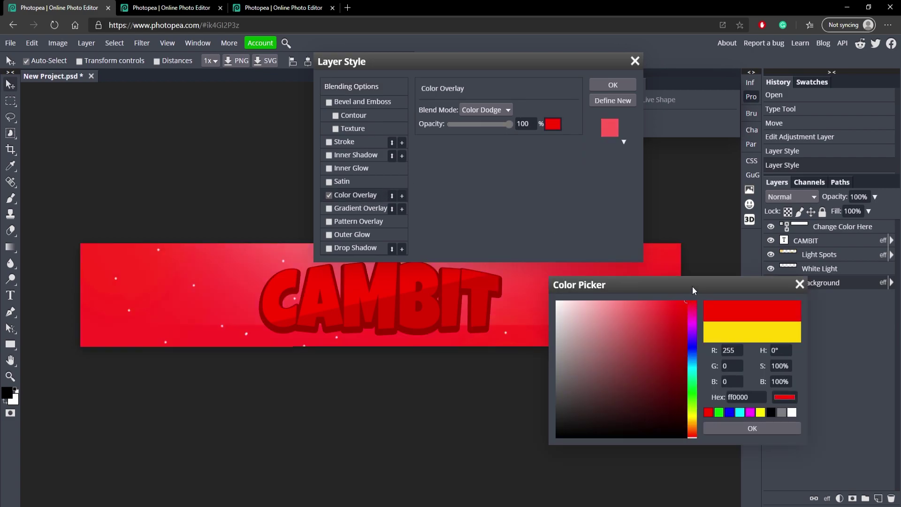
click(752, 428)
click(600, 87)
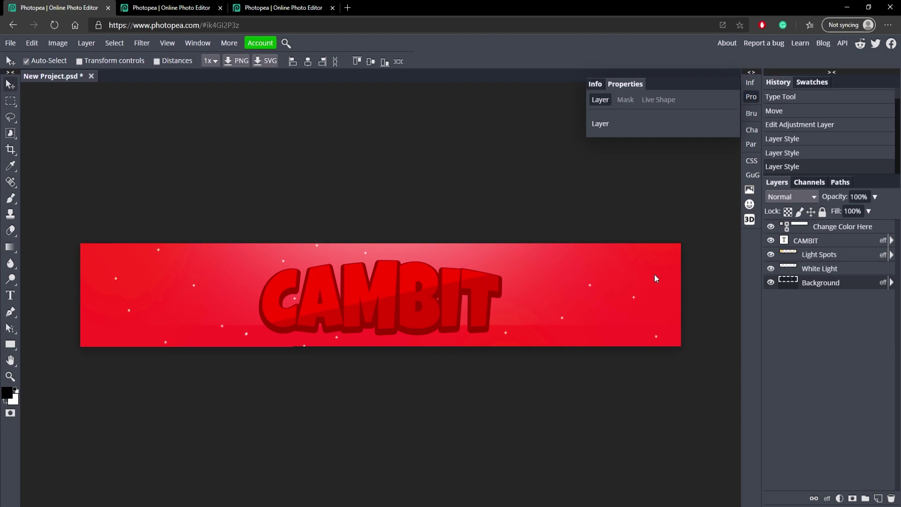
click(798, 232)
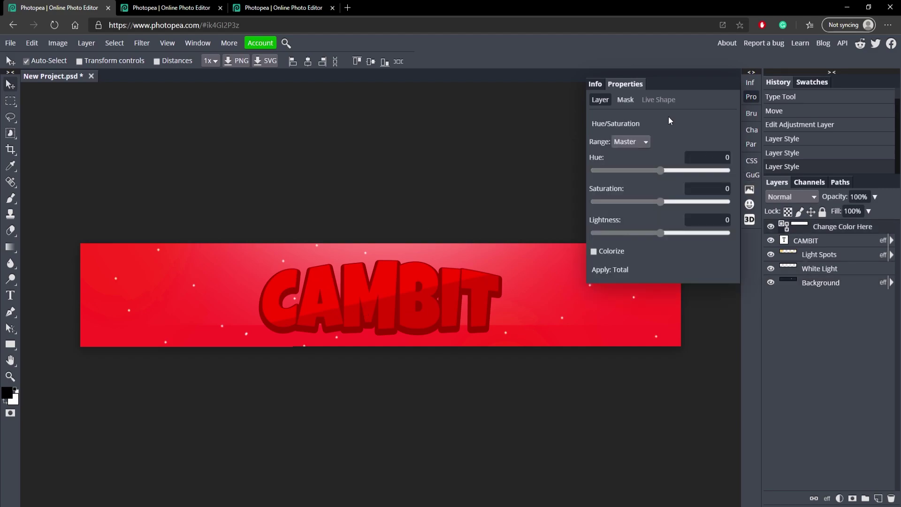
click(749, 97)
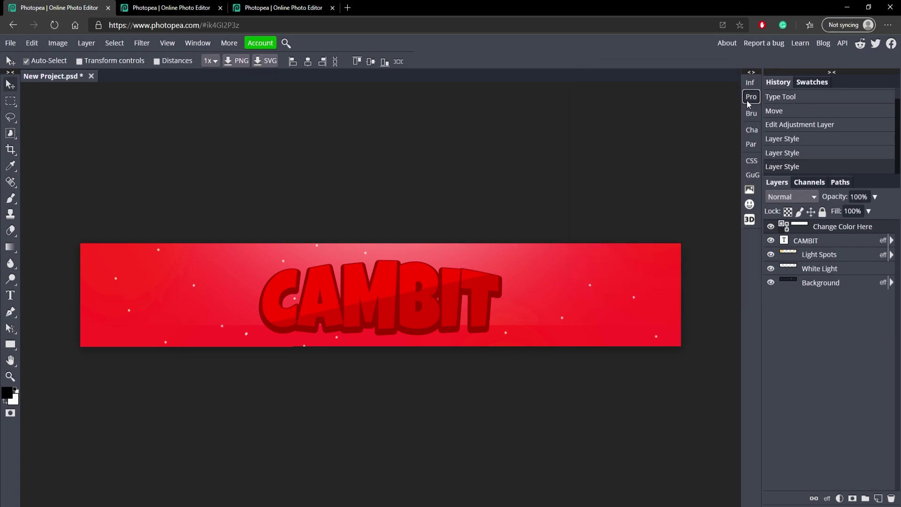
click(820, 282)
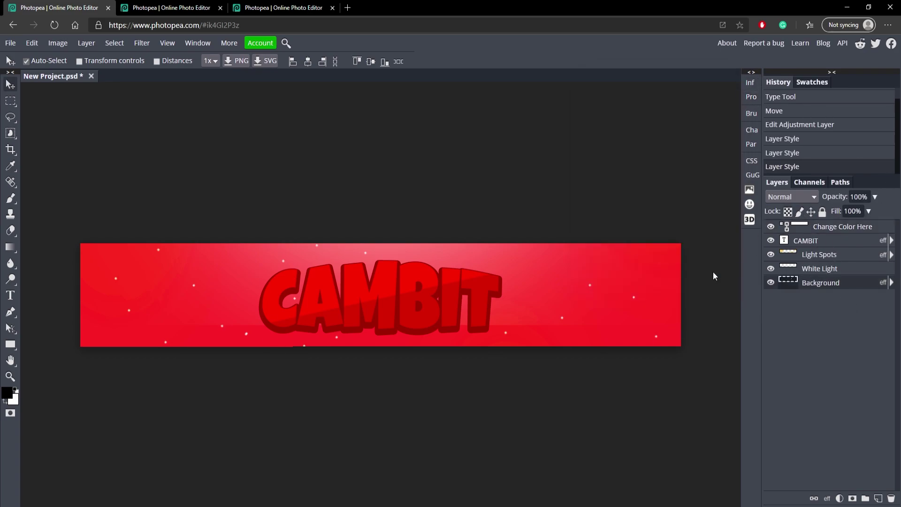
In the profile picture, retype the N as C and move it to the centre.
click(177, 8)
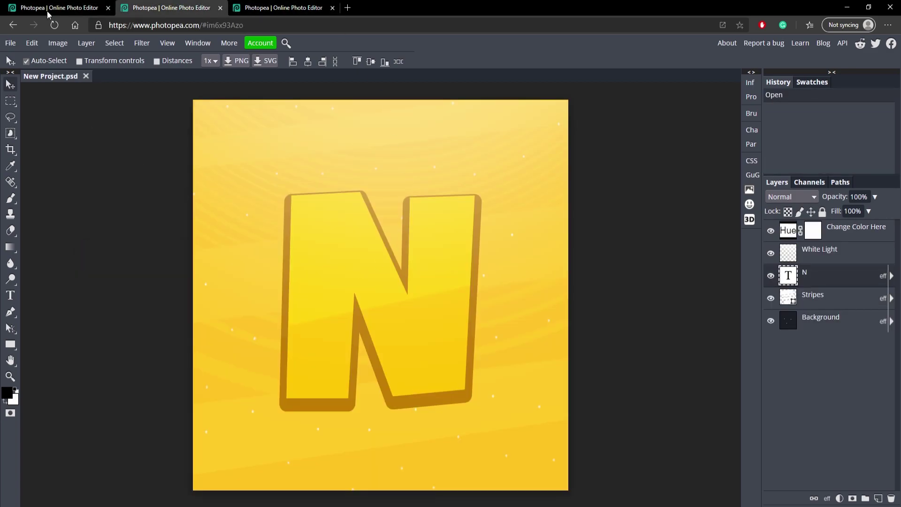
double_click(362, 305)
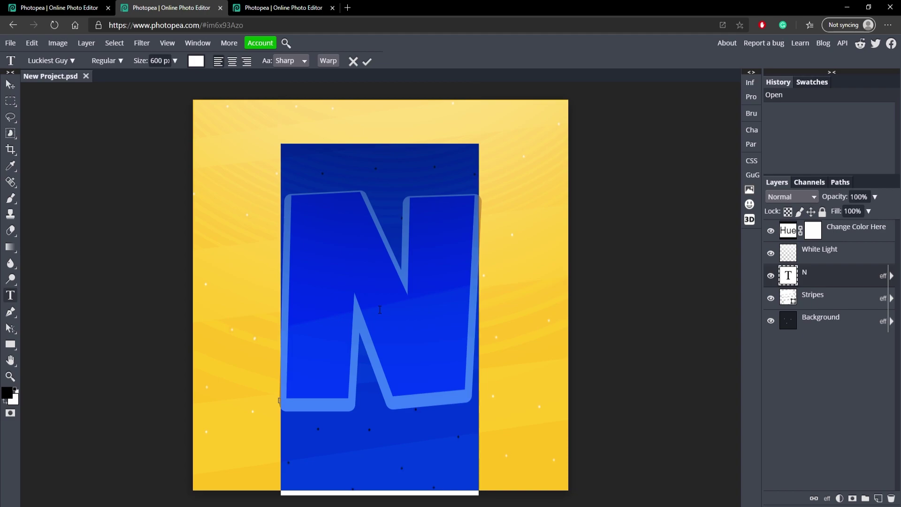
text(C)
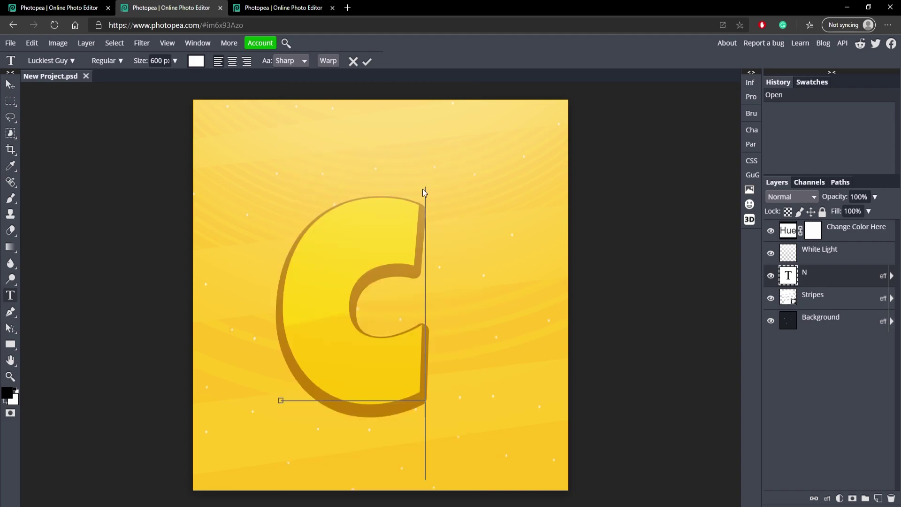
click(367, 62)
drag(344, 308, 372, 302)
Try hues on Change Color Here, then hide it to keep the picture yellow.
double_click(788, 230)
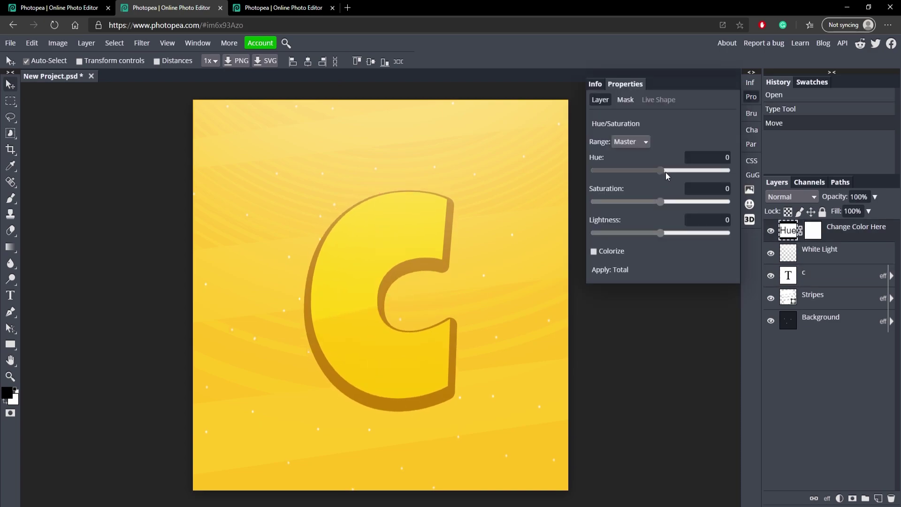
mouse_move(667, 171)
mouse_down()
mouse_move(737, 169)
mouse_move(593, 176)
mouse_move(693, 171)
mouse_move(660, 172)
mouse_up()
click(770, 231)
Review the C letter's gradient overlay, then move on to the Thanks for Watching end screen.
click(847, 260)
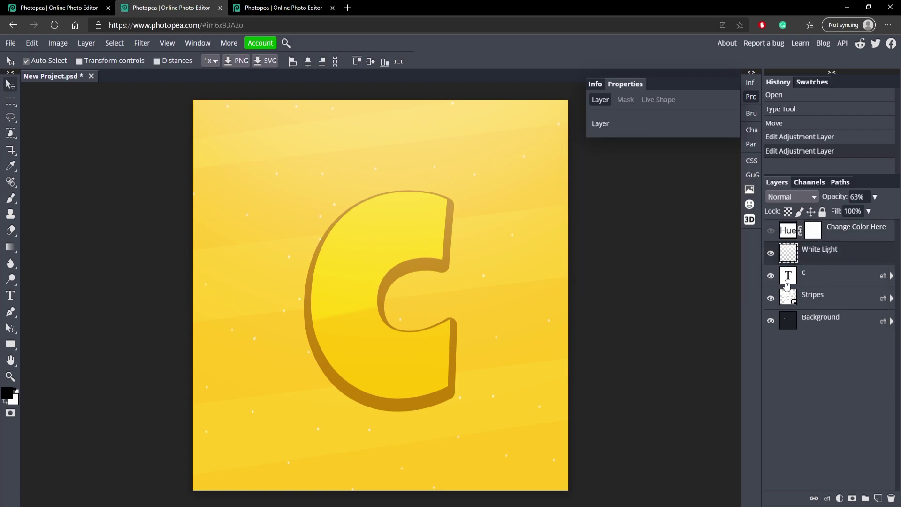
double_click(840, 284)
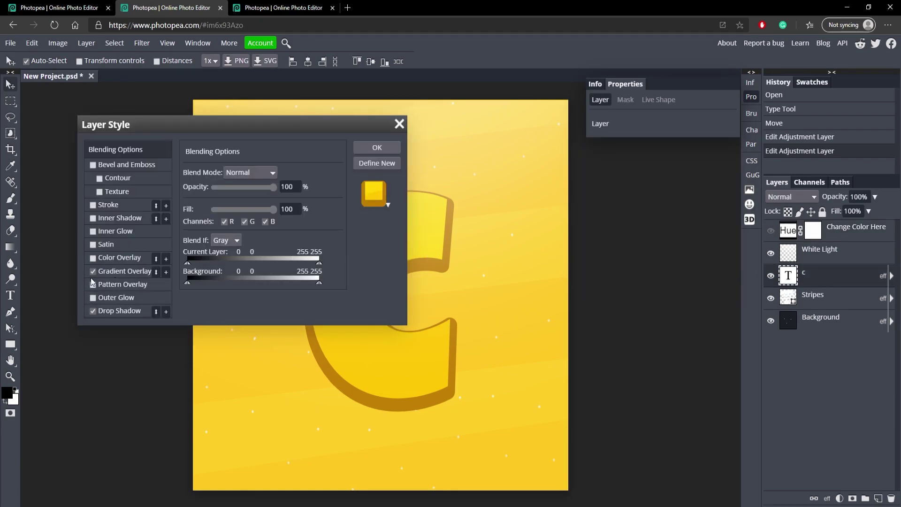
click(113, 271)
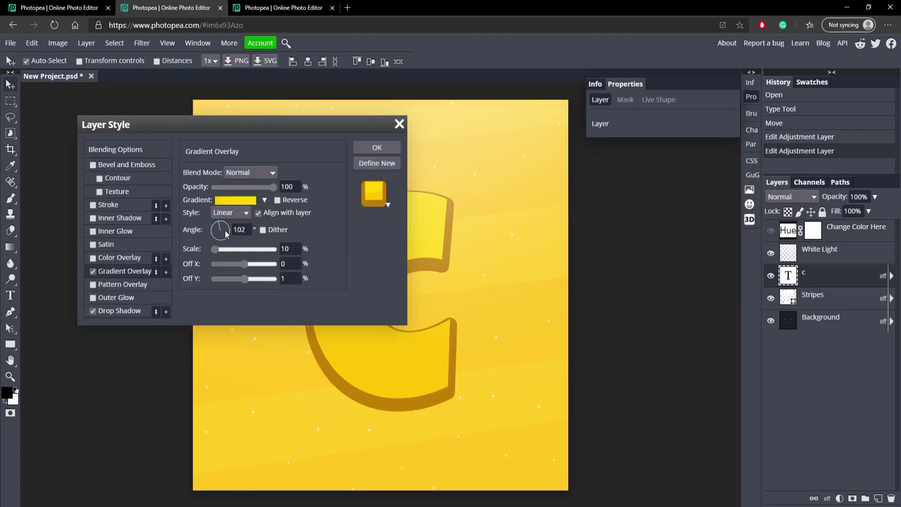
click(377, 148)
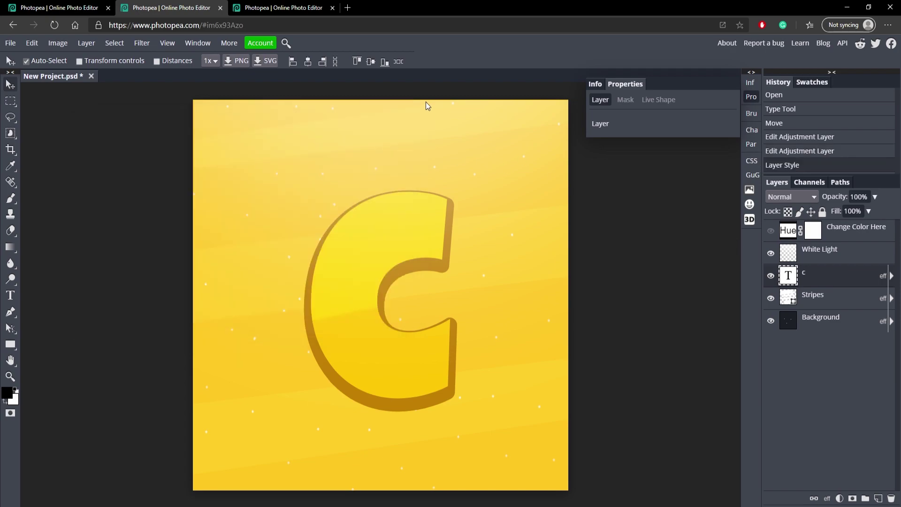
click(267, 5)
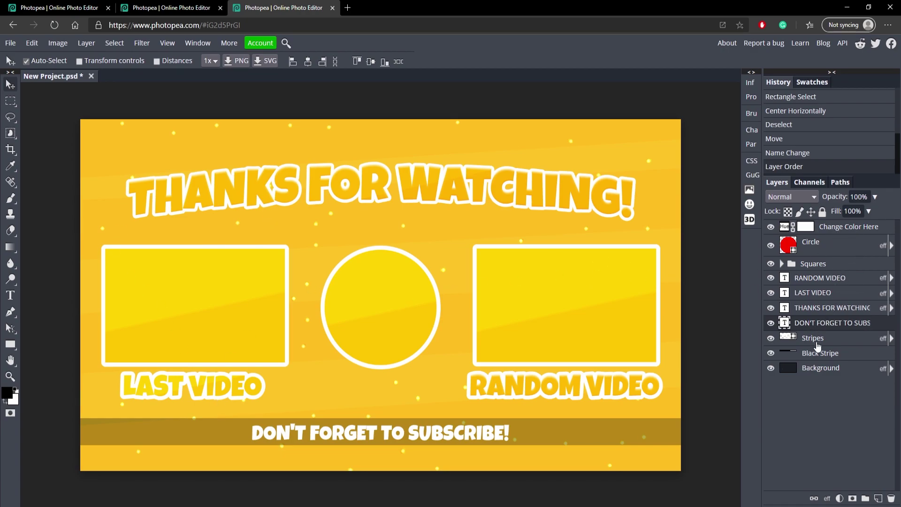
Slide the Change Color Here Hue setting on the end screen, leaving it at 0.
click(782, 228)
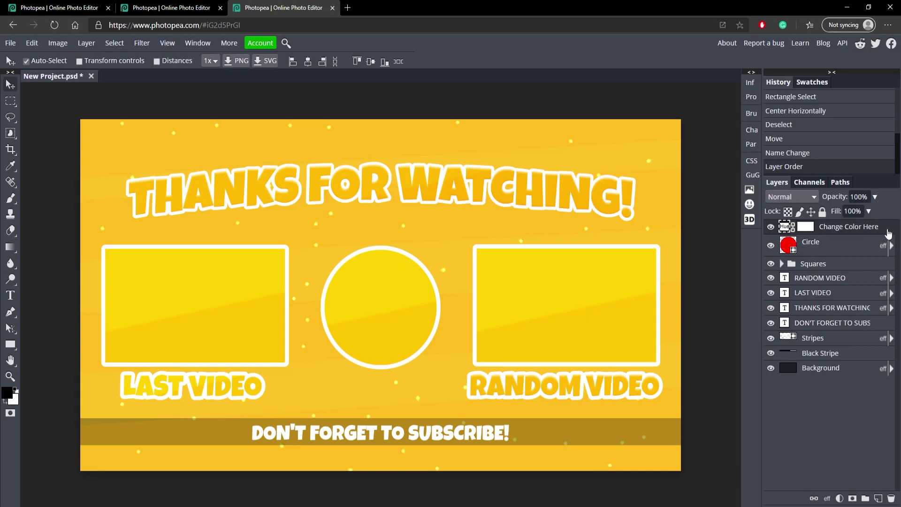
double_click(785, 228)
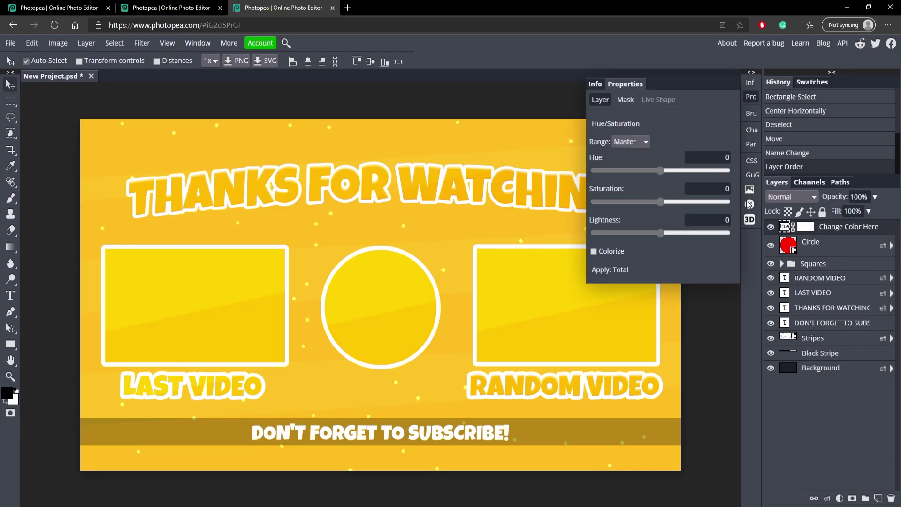
mouse_move(659, 171)
mouse_down()
mouse_move(722, 163)
mouse_move(590, 167)
mouse_move(677, 165)
mouse_move(660, 168)
mouse_up()
Close the hue settings and check the Circle's gradient overlay without changing it.
click(750, 97)
click(850, 250)
double_click(850, 250)
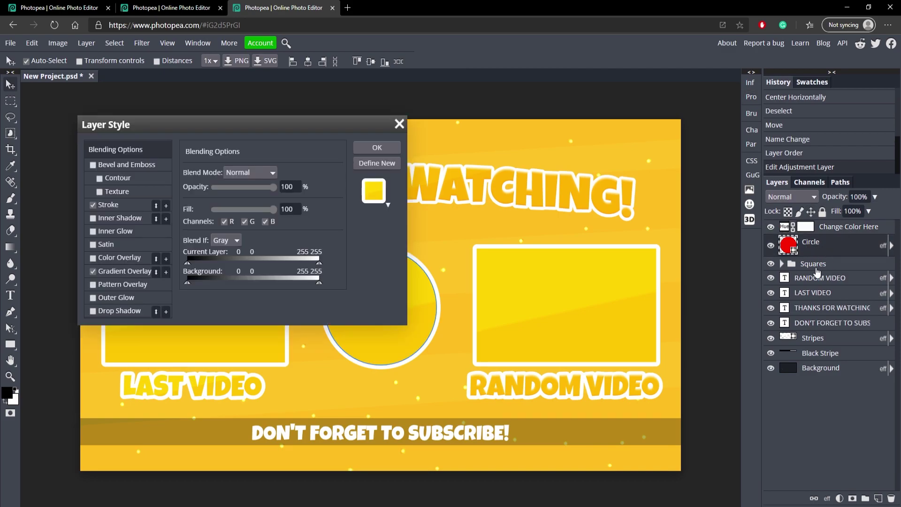
click(113, 274)
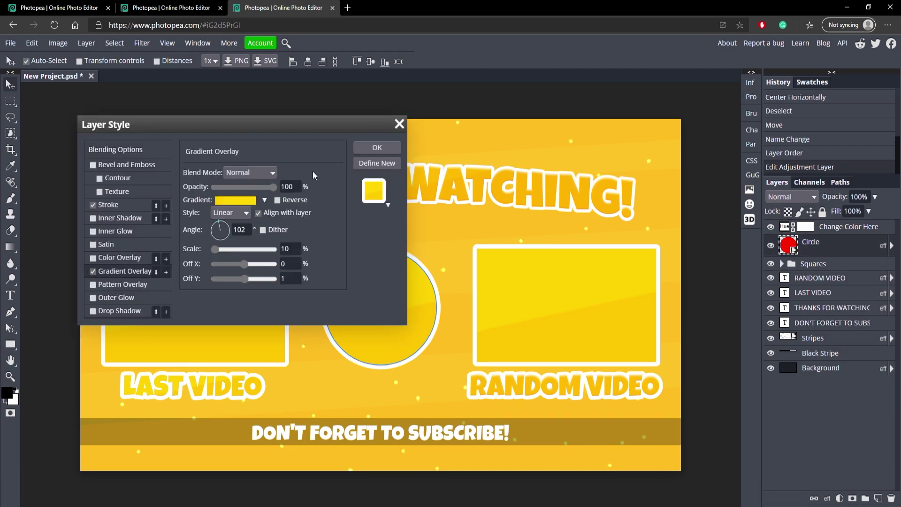
click(397, 124)
Expand and collapse the Squares group, then edit and commit the LAST VIDEO text unchanged.
click(781, 264)
click(782, 265)
click(821, 279)
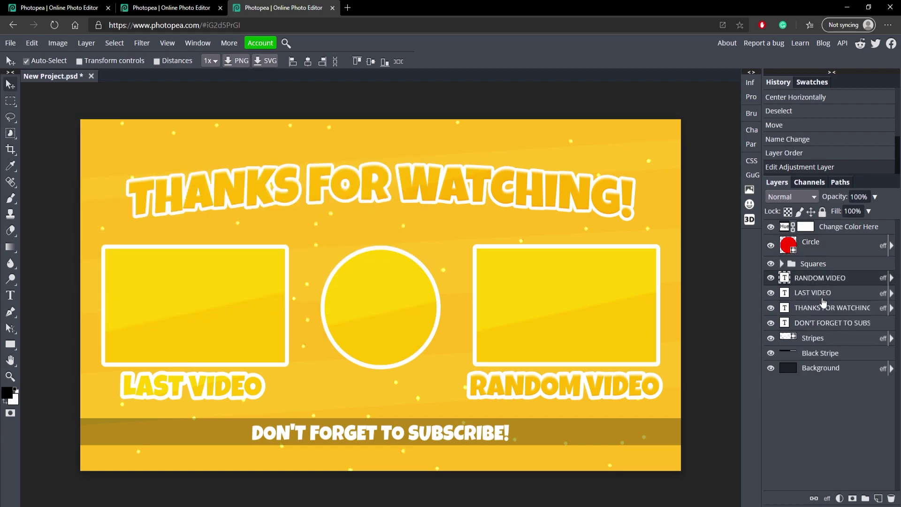
click(818, 296)
double_click(151, 398)
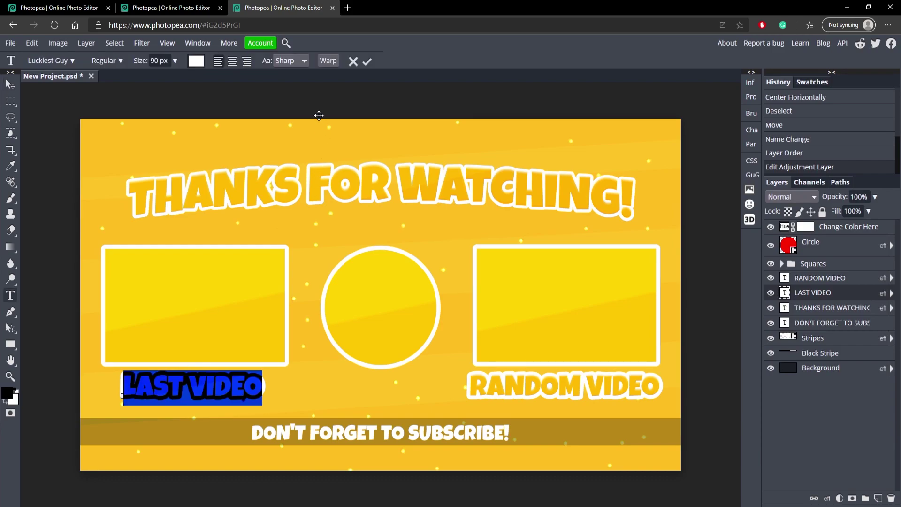
click(364, 63)
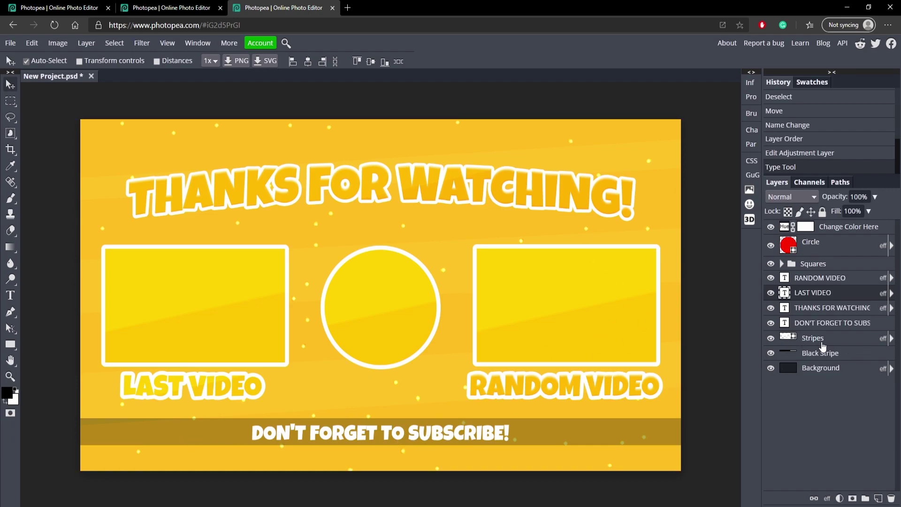
Hide and re-show the Black Stripe, subscribe reminder and Circle layers, then select Squares.
click(770, 353)
click(770, 323)
click(770, 322)
click(770, 353)
click(770, 245)
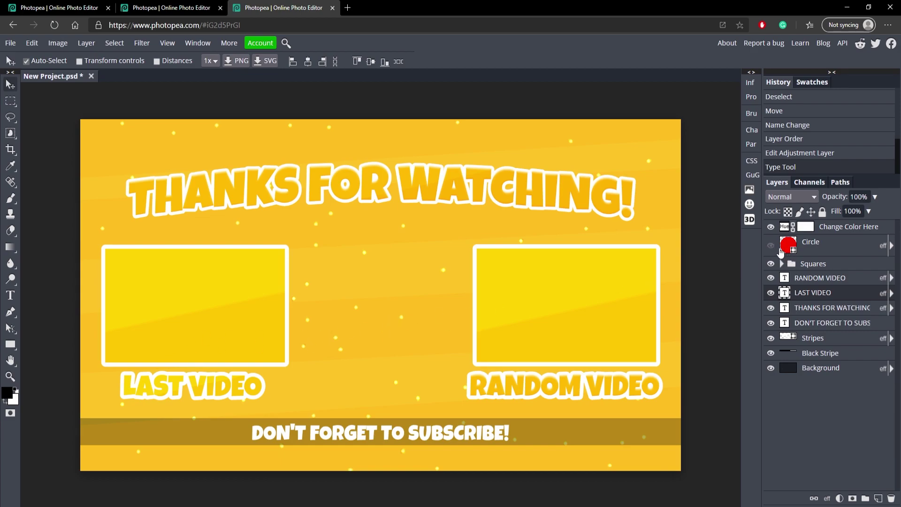
click(770, 245)
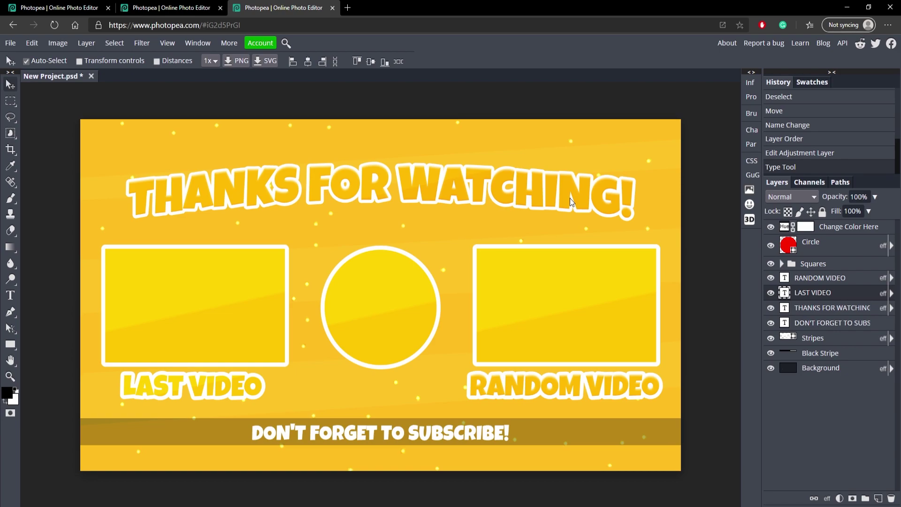
click(824, 249)
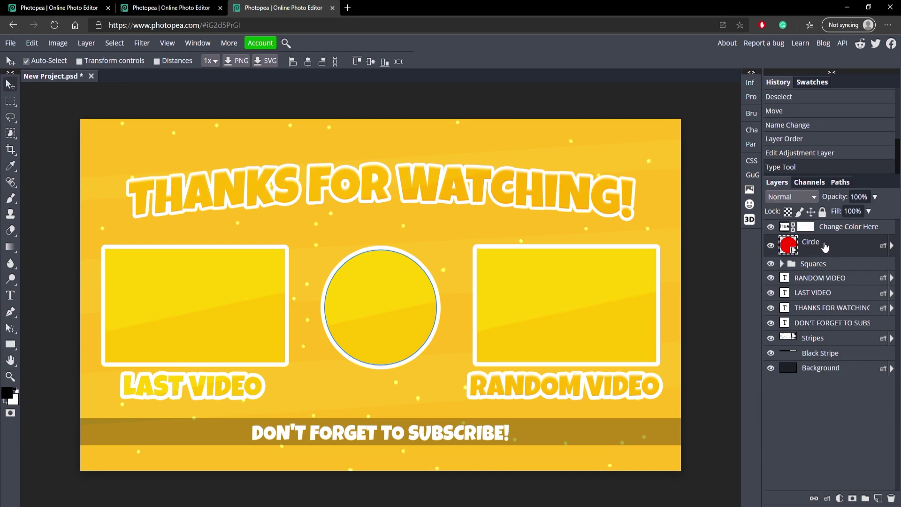
click(841, 265)
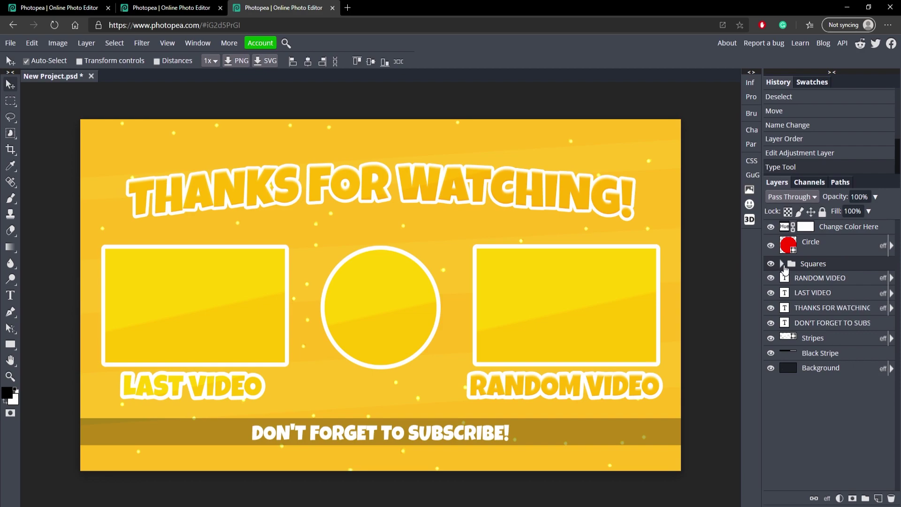
Undo the banner's red styling and CAMBIT text, restoring the yellow NAME template.
click(169, 8)
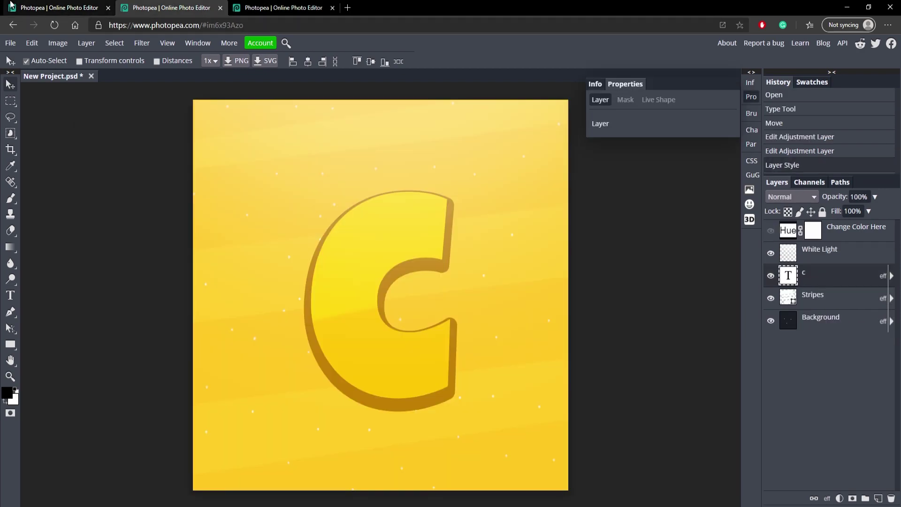
click(56, 7)
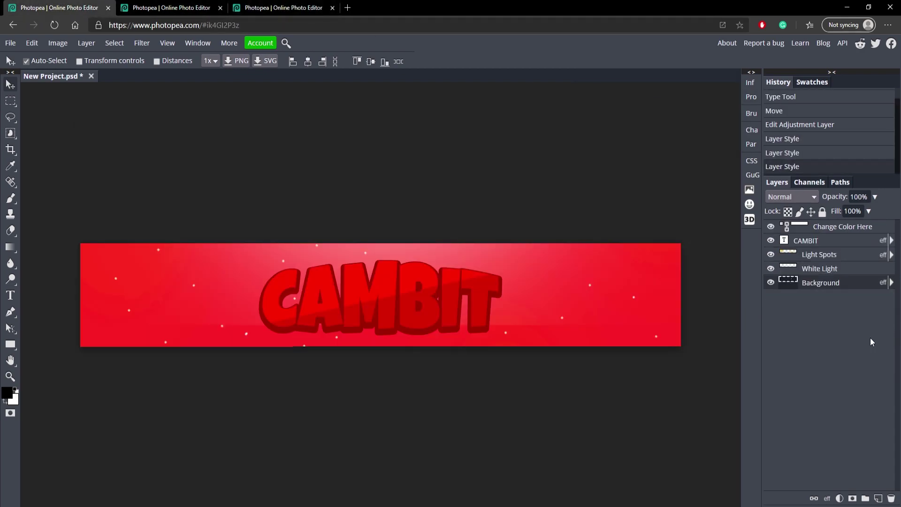
key(ctrl+z)
key(ctrl+z)
key(ctrl+z)
key(ctrl+z)
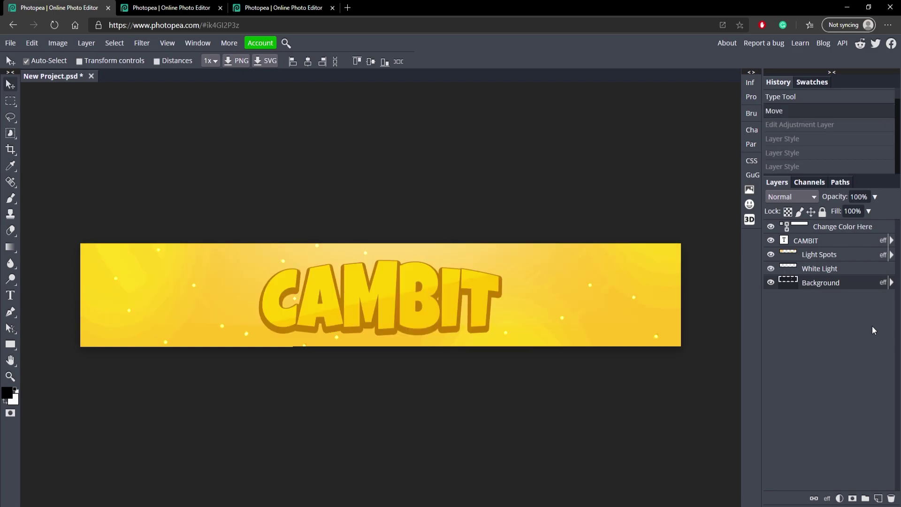
key(ctrl+z)
key(ctrl+z)
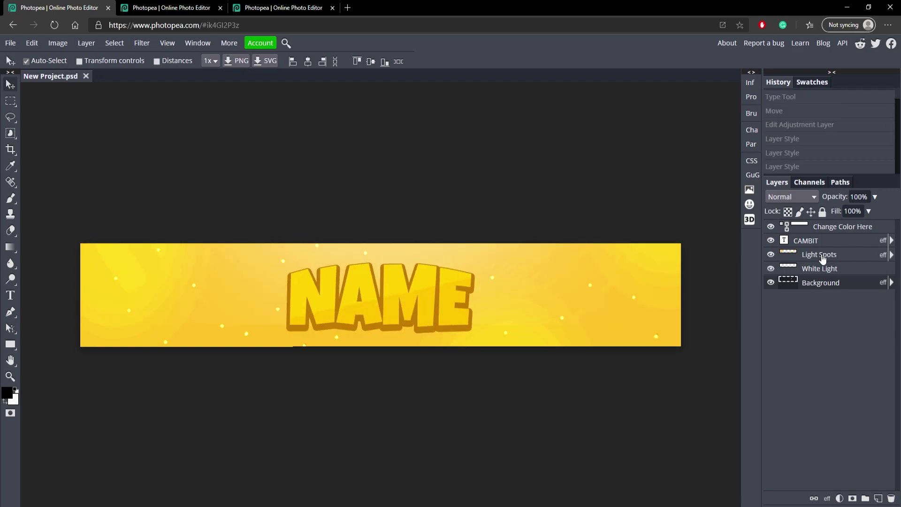
scroll(858, 134, up, 1)
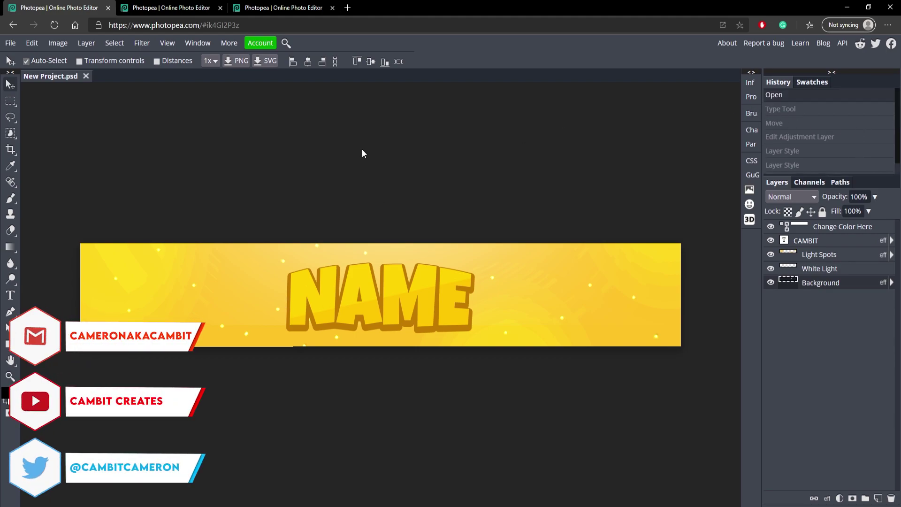
Look over the profile picture and end screen, then return to the NAME banner.
click(165, 8)
click(296, 7)
click(184, 5)
click(85, 6)
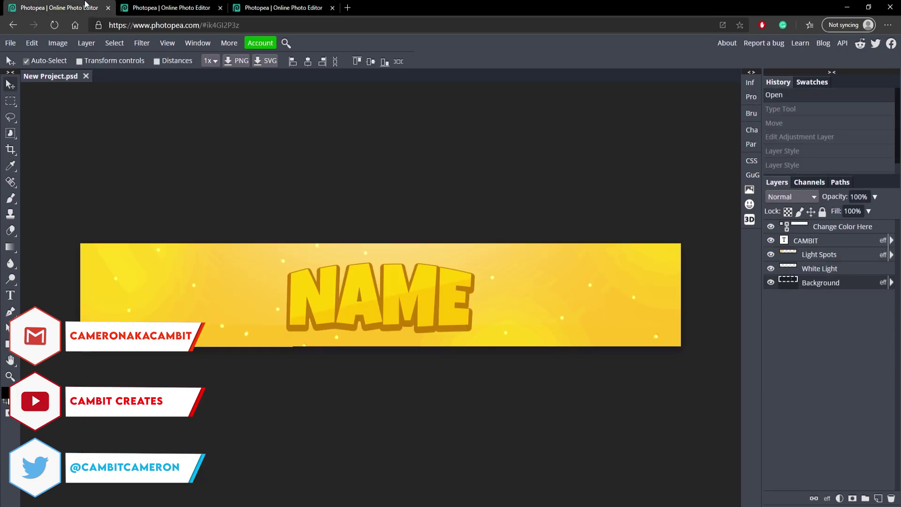